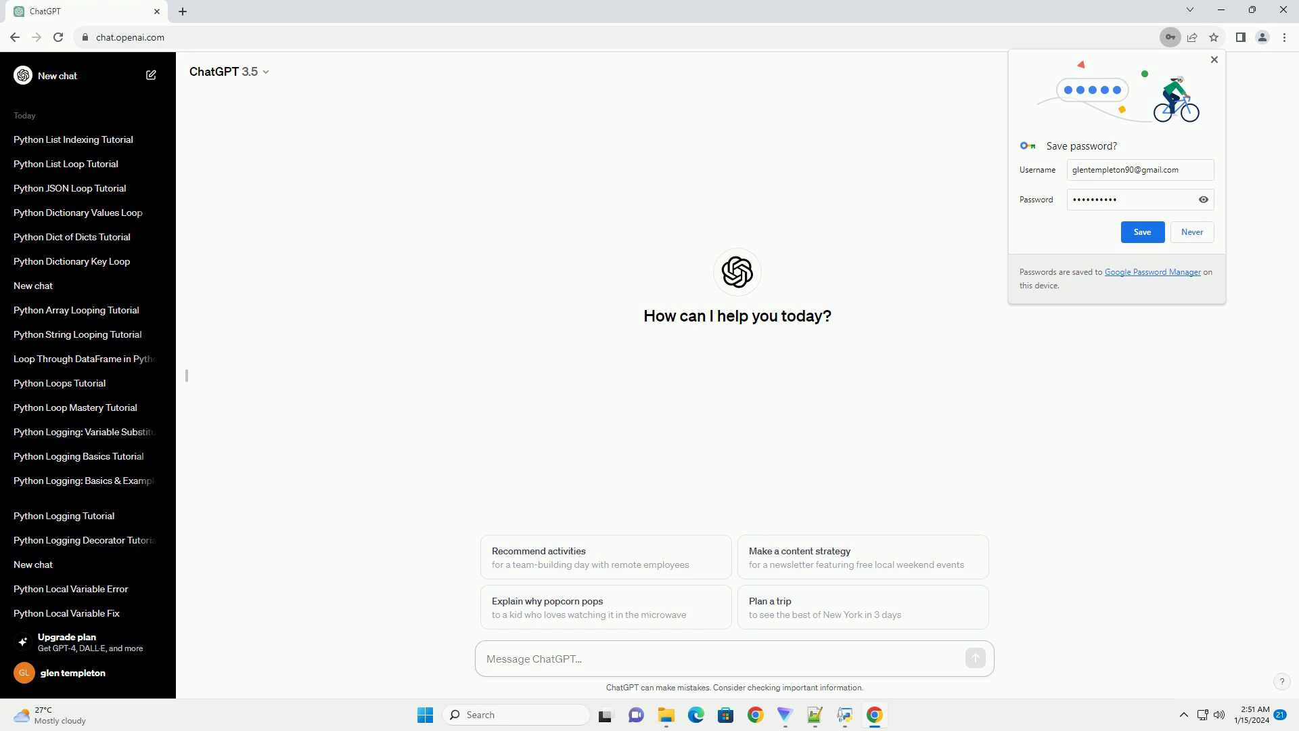
Step: Submit the prompt requesting a Python tutorial on looping through a list of dictionaries with code
{"action": "key", "text": "Return"}
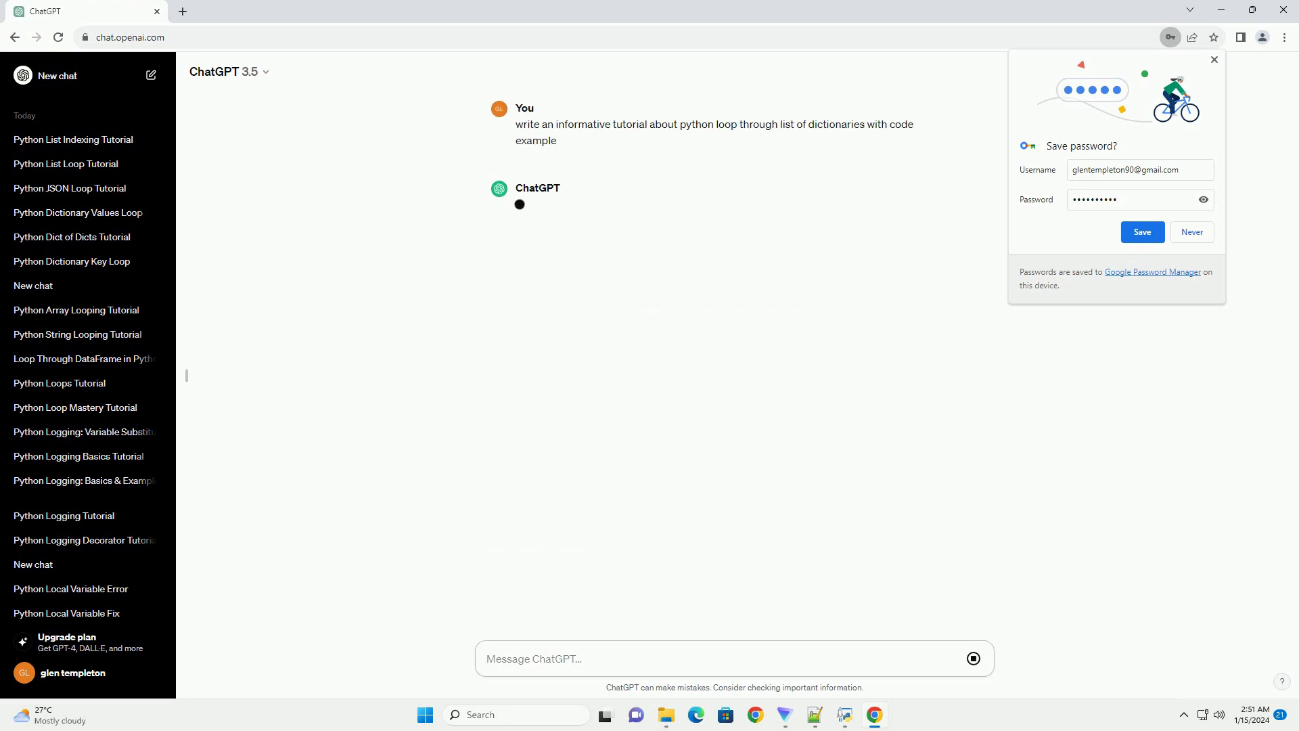